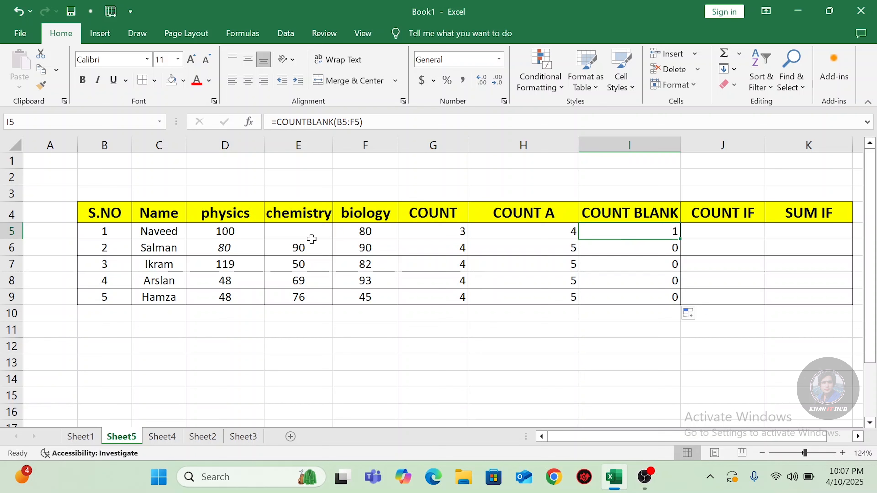
Step: Try clearing the chemistry and biology marks in E6 and F6, and undo both deletions
click(307, 249)
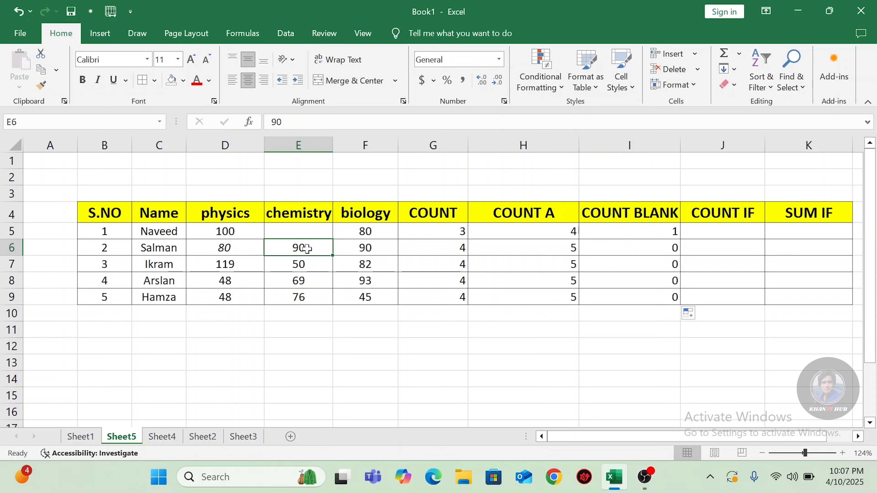
key(BackSpace)
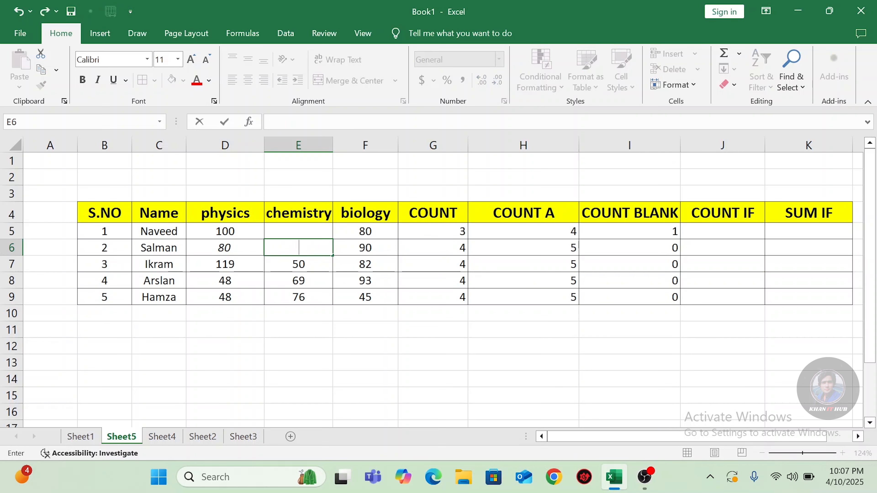
key(Return)
click(352, 247)
key(BackSpace)
key(Return)
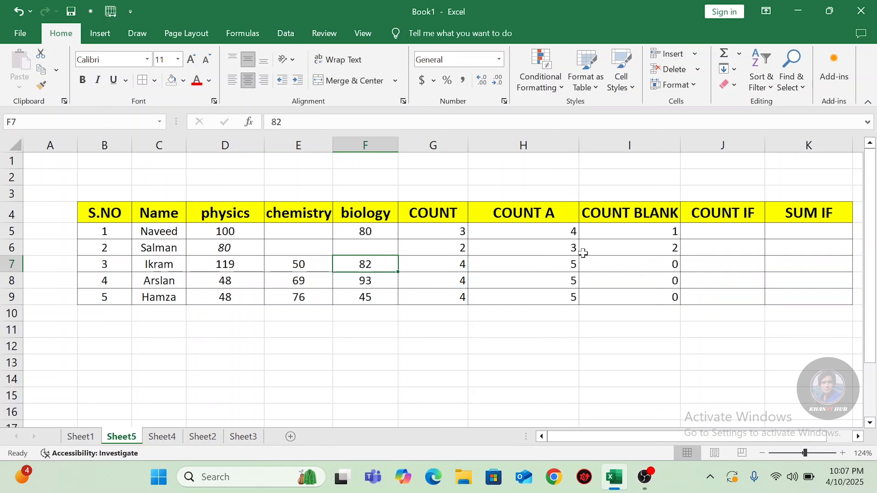
key(ctrl+z)
key(ctrl+z)
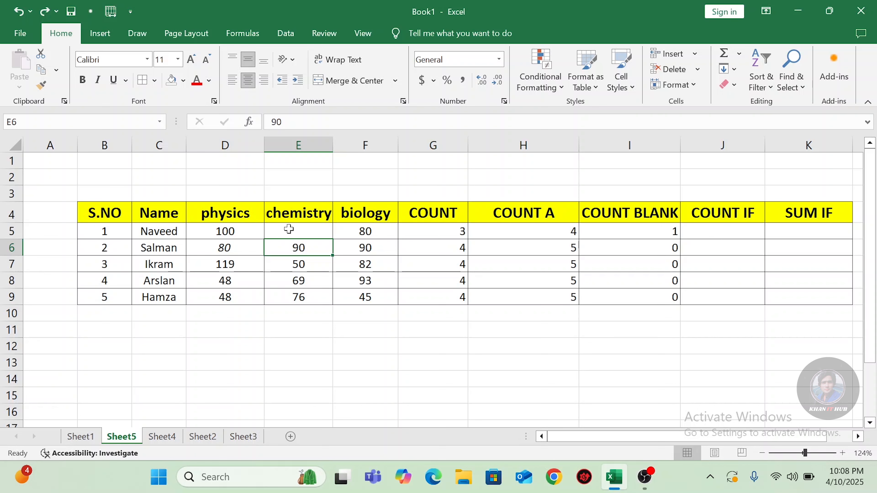
Step: Enter 89 as the missing chemistry mark in E5
click(299, 230)
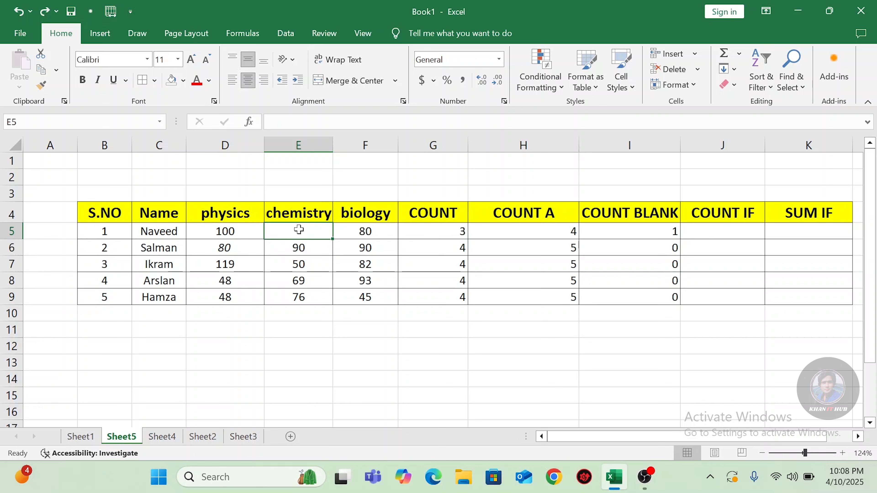
text(89)
Step: Enter the formula =COUNTIF(B5:F5,">80") in J5 to count the first student's values above 80
click(723, 231)
text(=c)
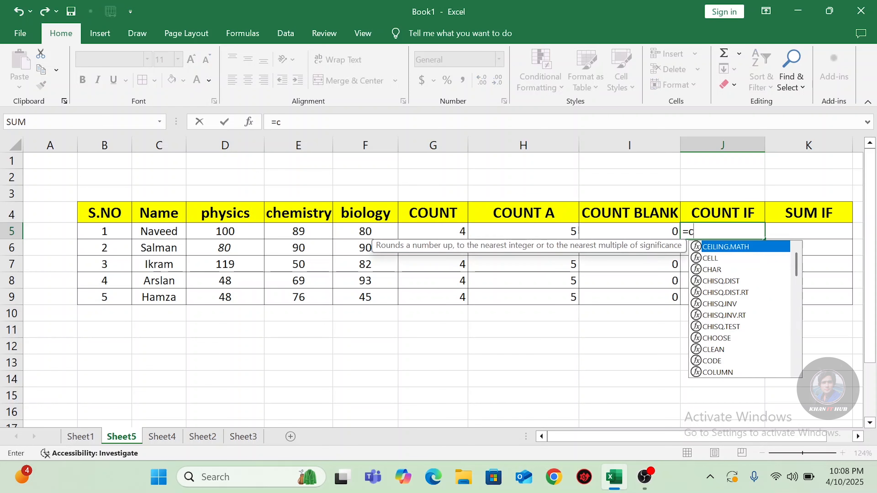
text(ount)
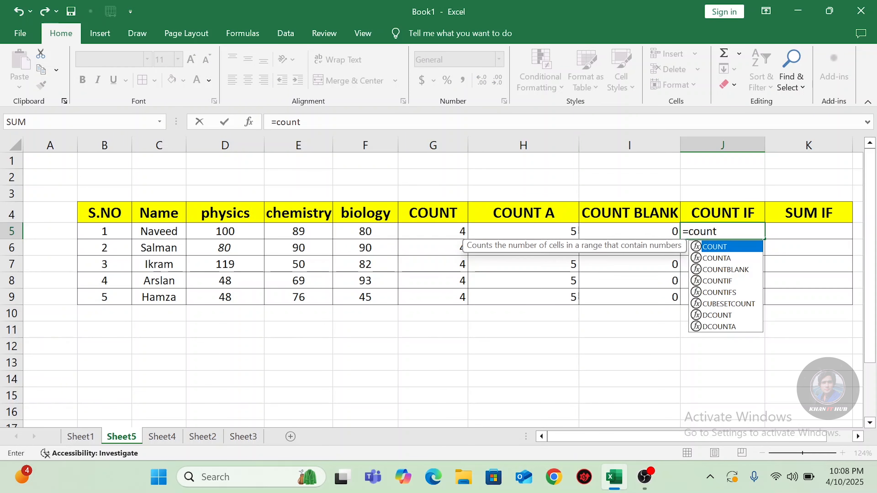
text(if)
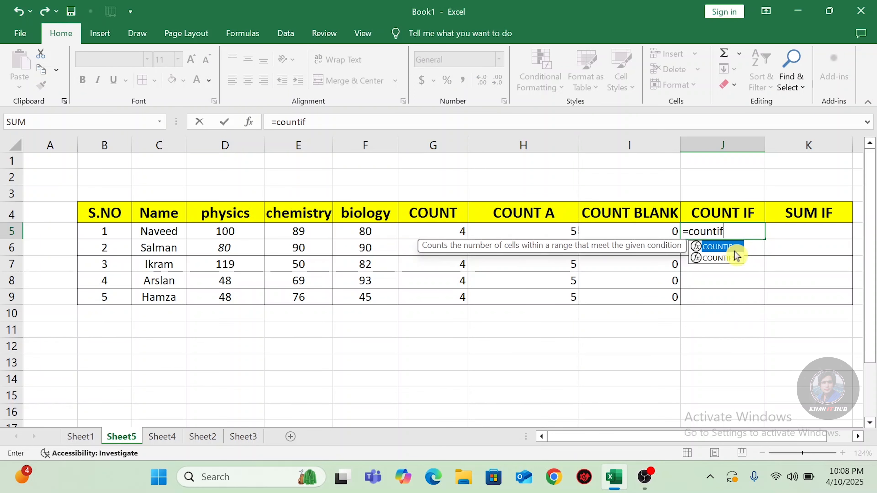
double_click(732, 247)
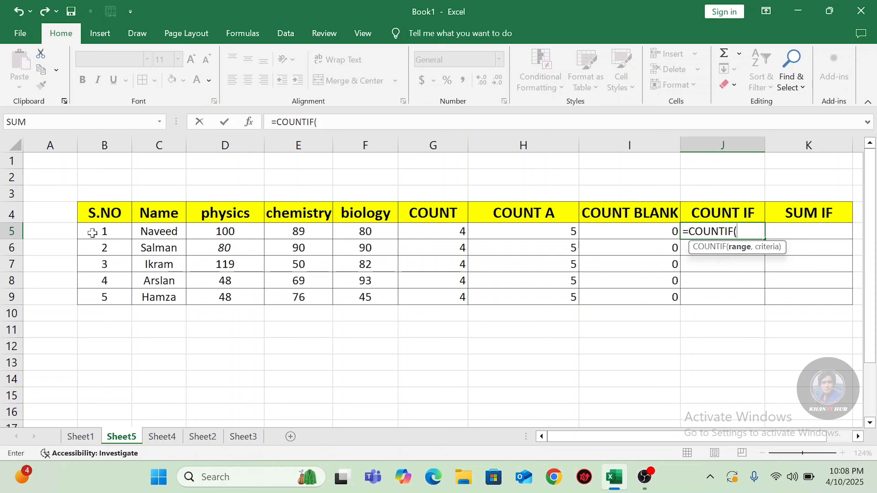
drag(91, 231, 365, 232)
text(,)
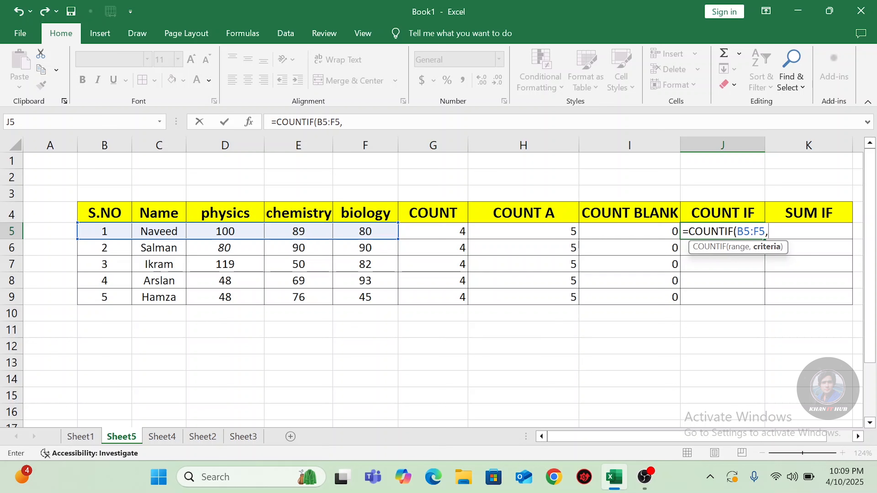
text(")
text(>80)
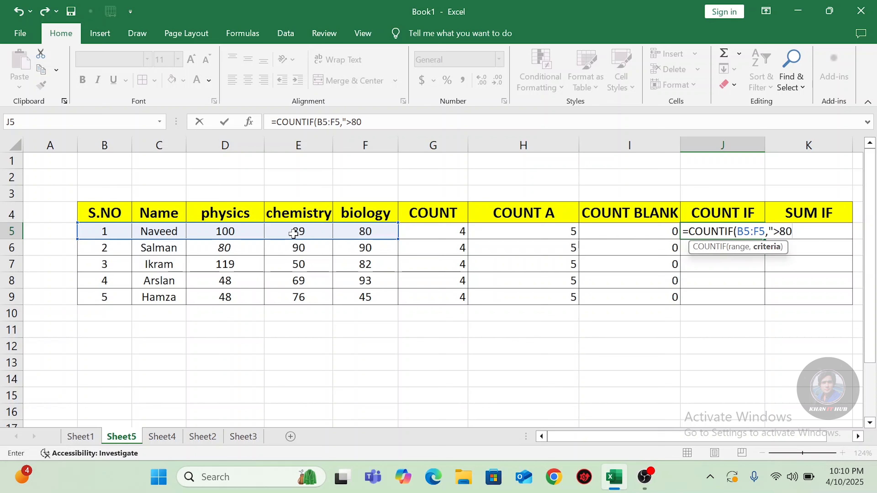
text(")
text())
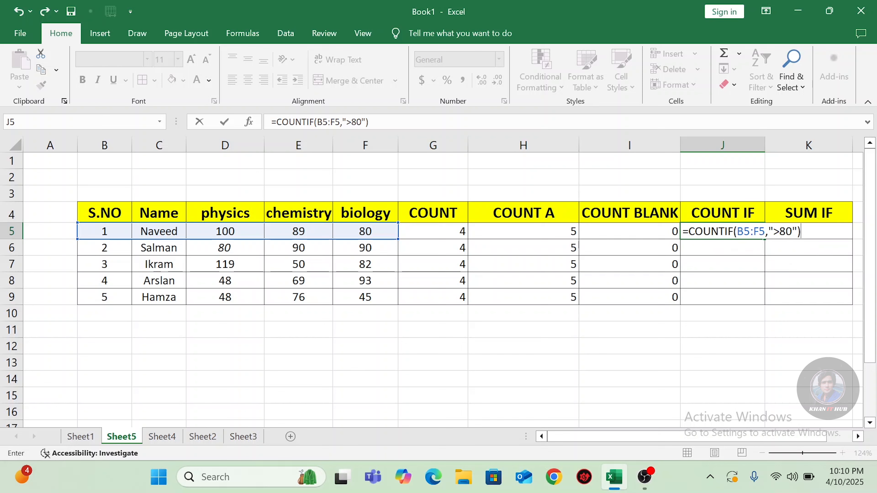
key(ctrl+Return)
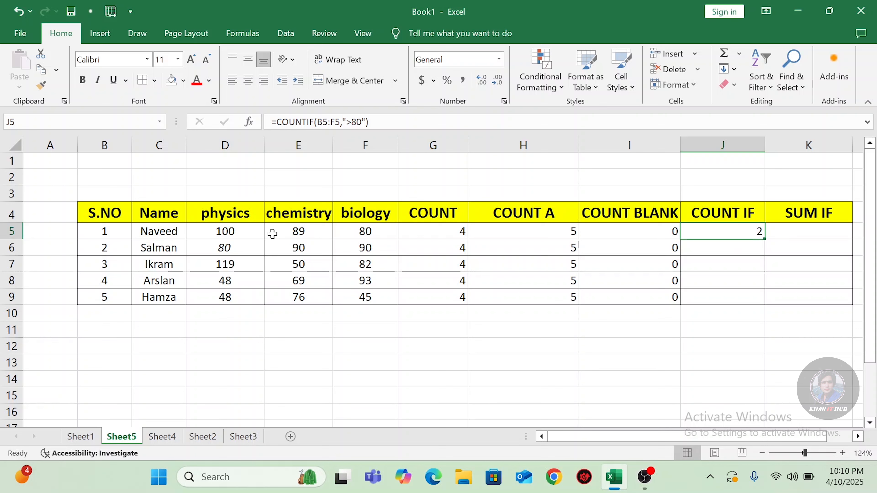
Step: Change the COUNTIF criterion in J5 to ">=80" so that values equal to 80 are counted too
click(293, 232)
click(230, 235)
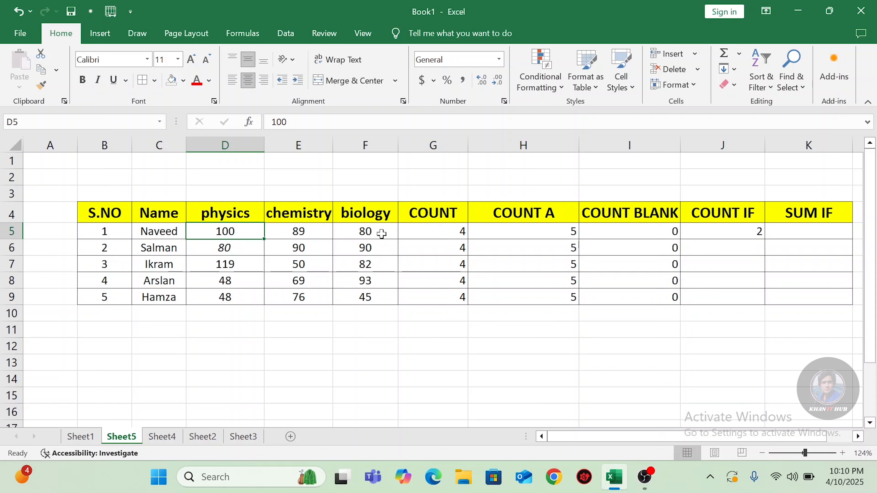
click(720, 235)
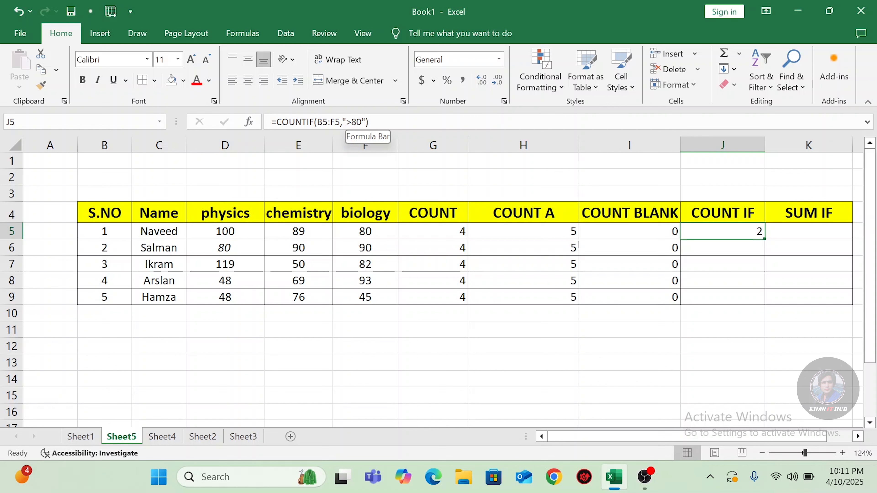
click(351, 122)
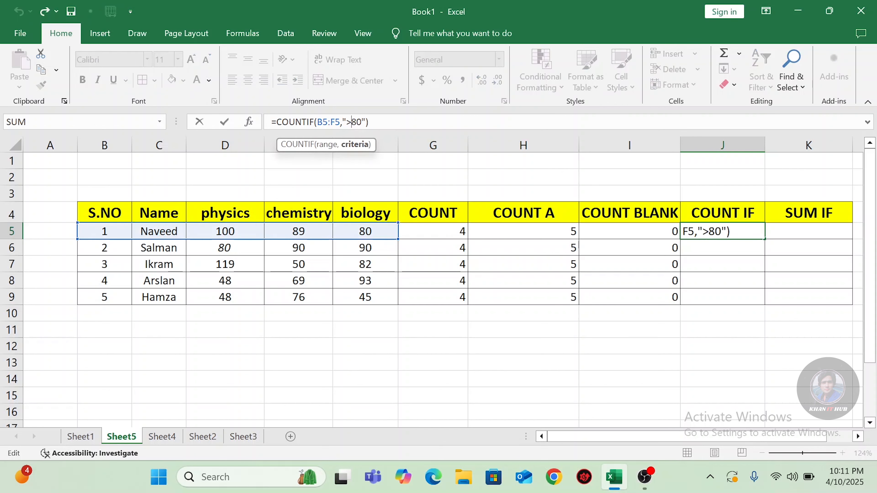
text(=)
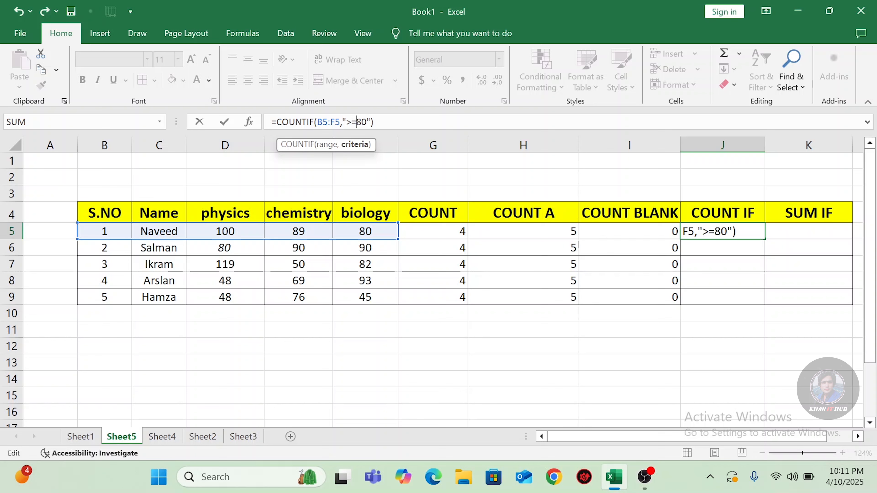
click(374, 122)
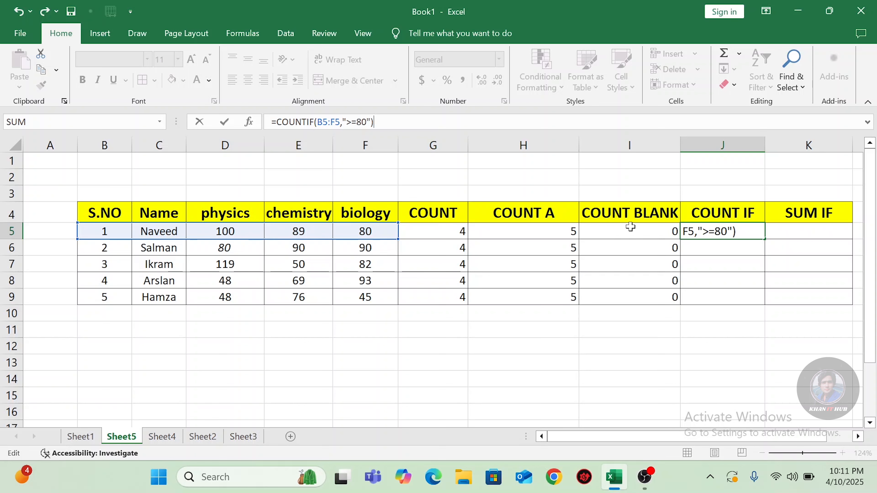
key(Return)
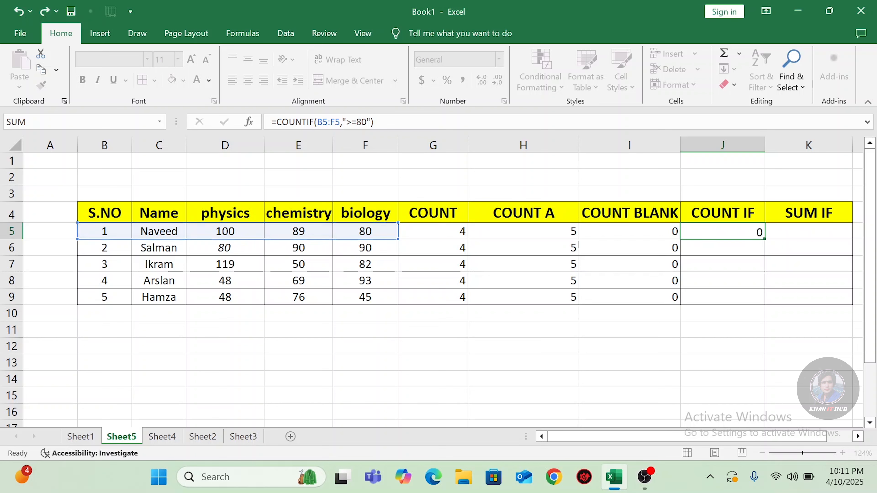
Step: Fill the COUNTIF formula from J5 down to J9 and check the copied formula in J7
click(739, 235)
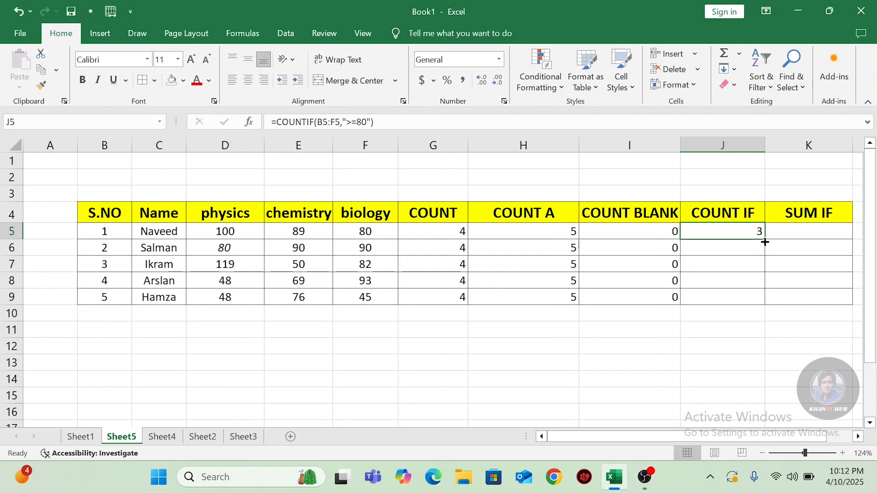
drag(765, 242, 765, 300)
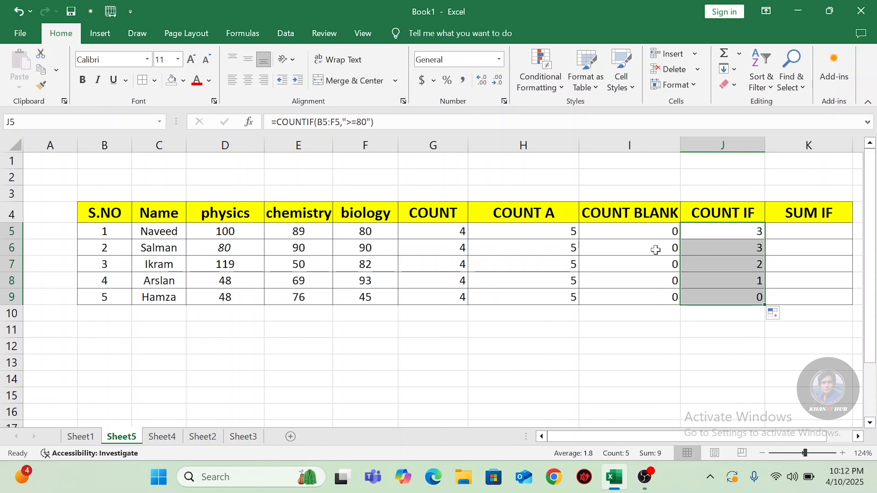
click(735, 267)
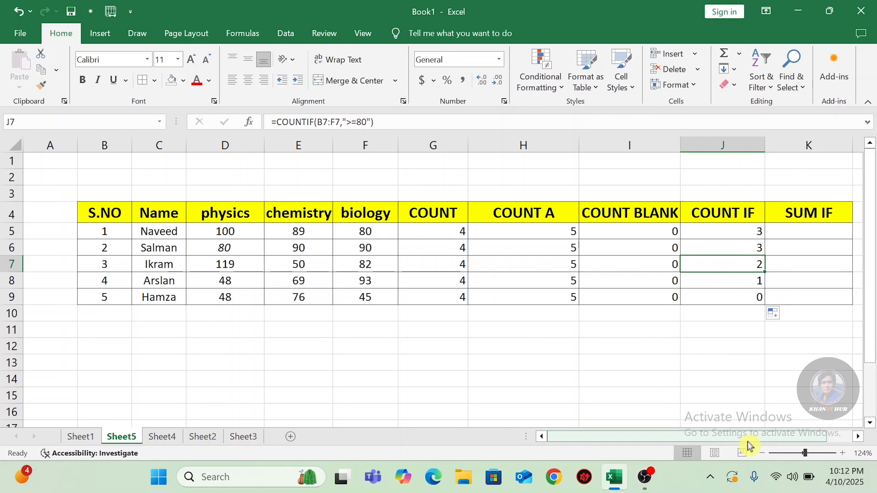
Step: Enter the formula =SUM(D5:F5) in K5 under the SUM IF heading
click(859, 436)
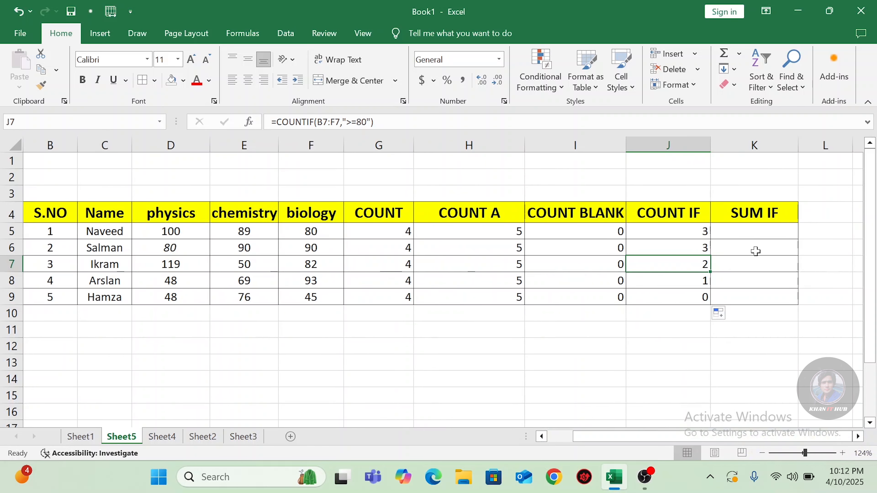
click(747, 233)
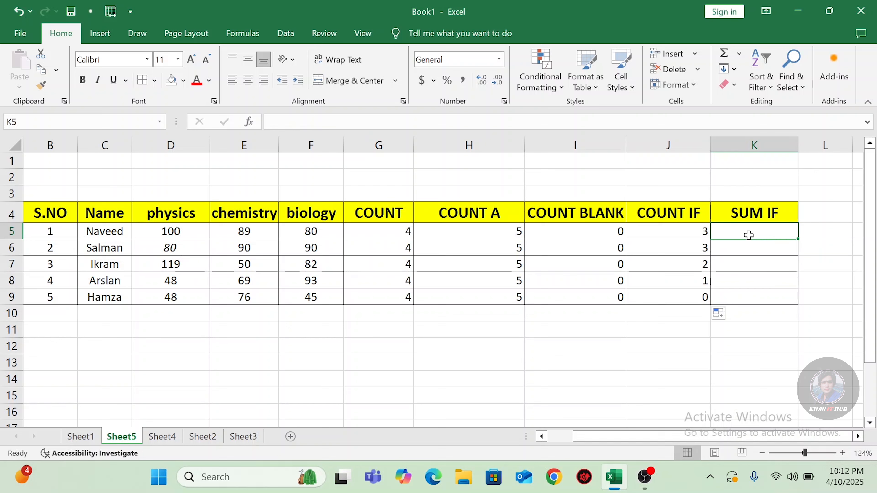
double_click(743, 235)
text(=sum)
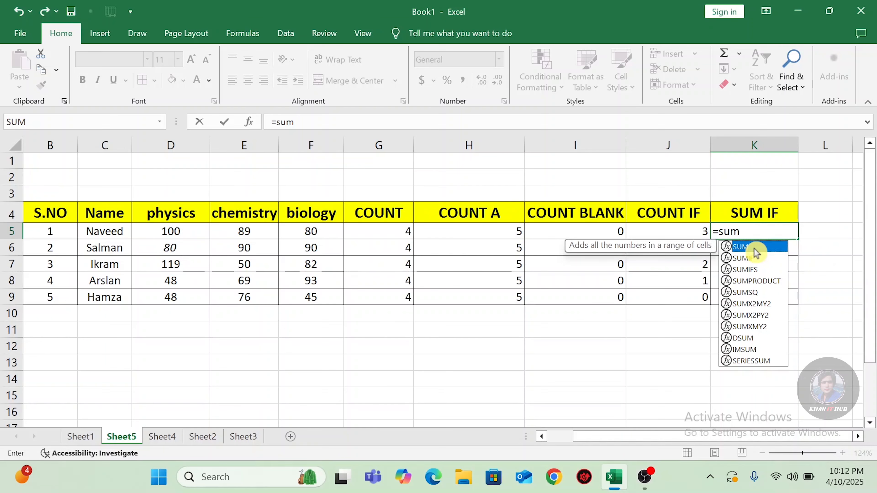
double_click(753, 248)
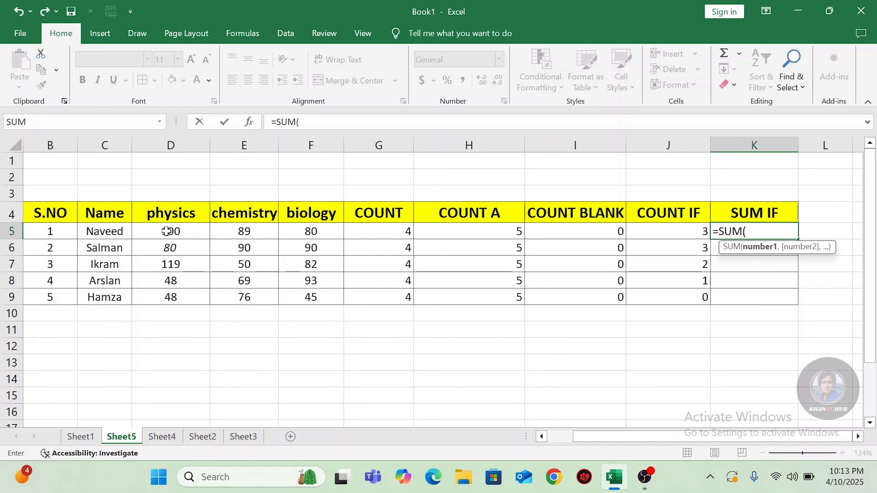
drag(167, 231, 294, 232)
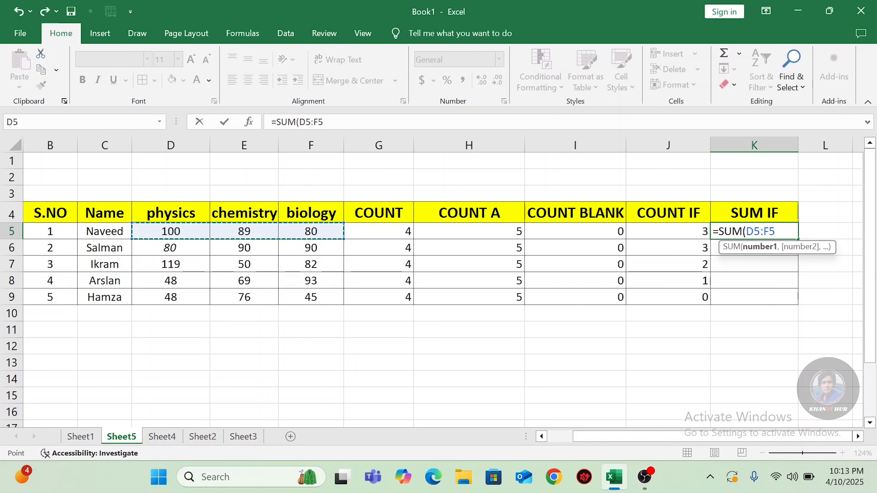
text())
key(Return)
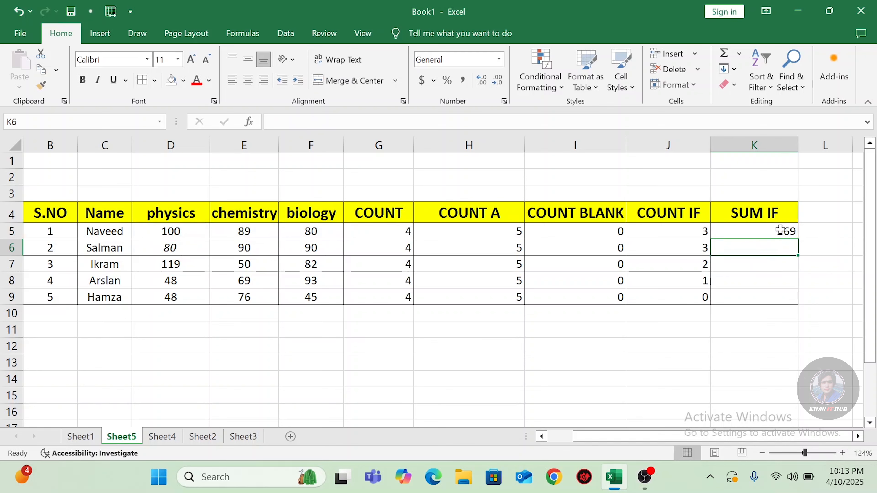
Step: Clear the SUM formula from K5
click(780, 230)
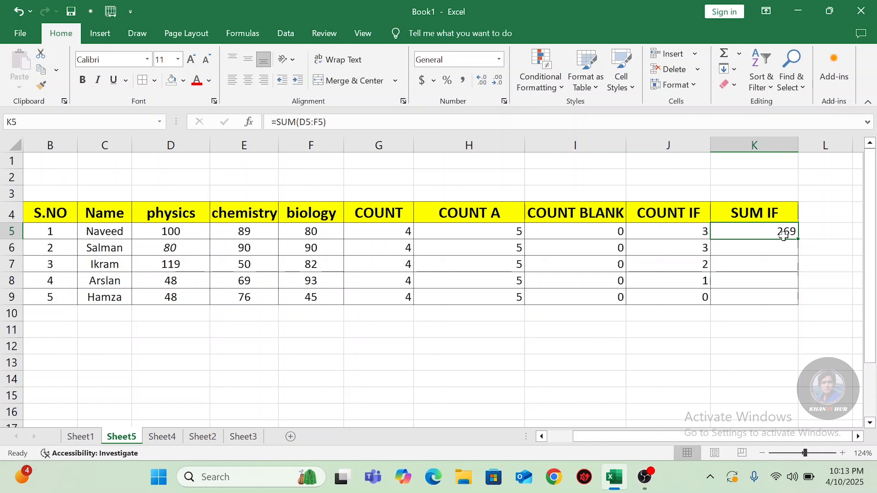
key(BackSpace)
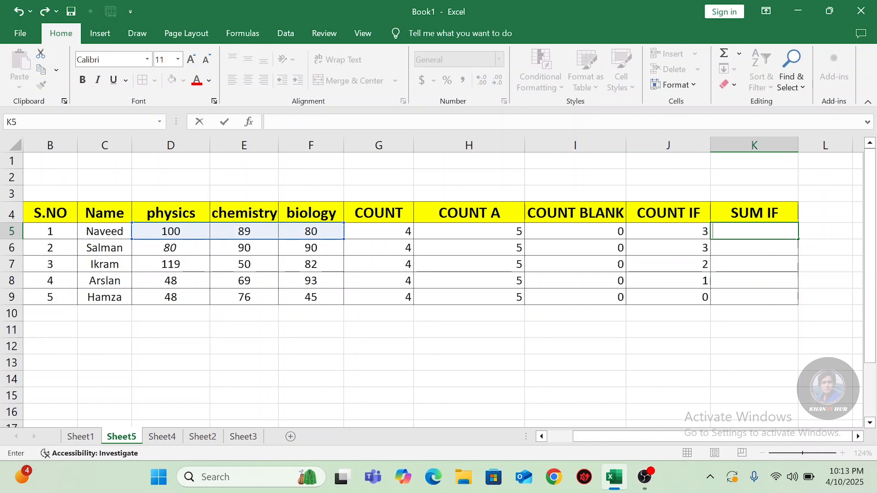
key(Return)
Step: Enter the formula =SUMIF(D5:F5,">80") in K5 to sum only the first student's marks above 80
click(748, 230)
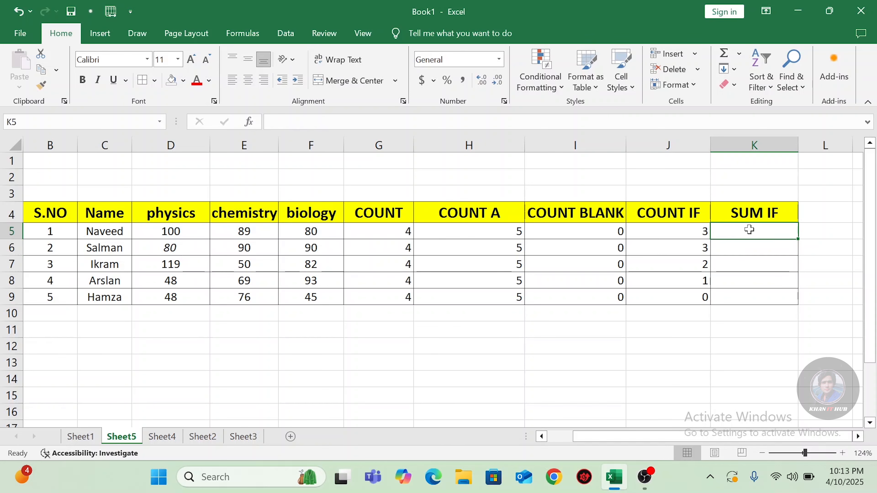
text(=)
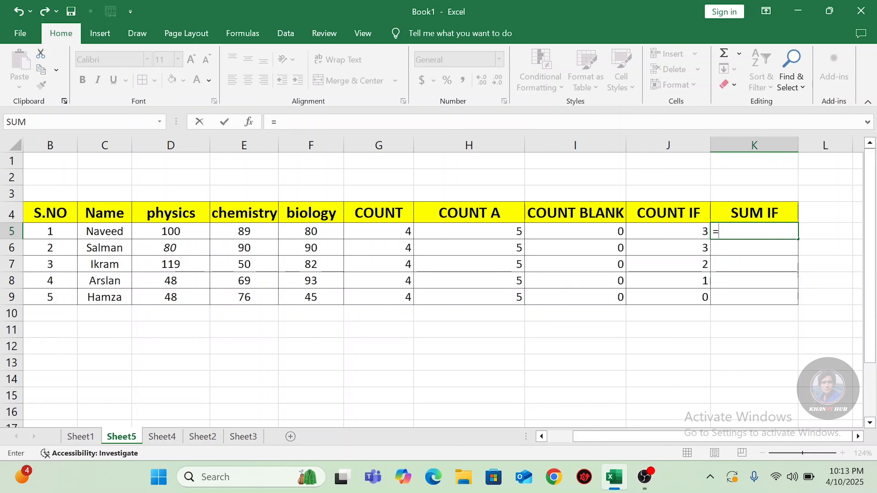
text(sum)
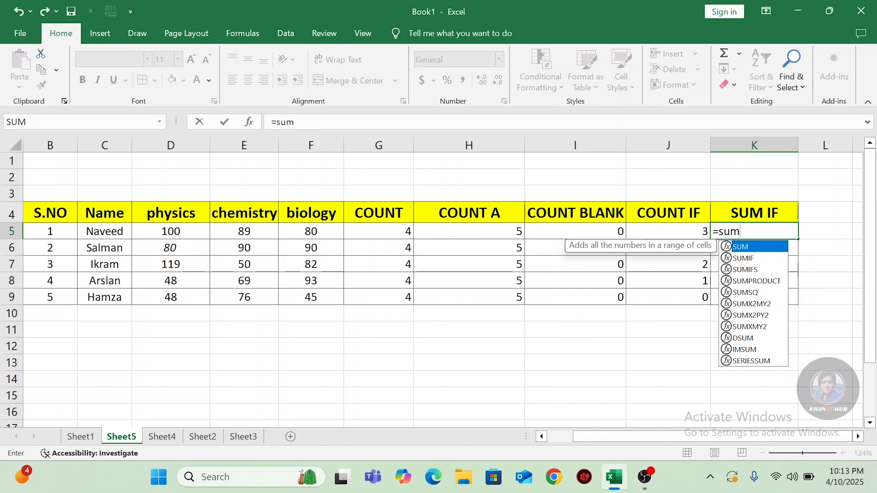
double_click(752, 258)
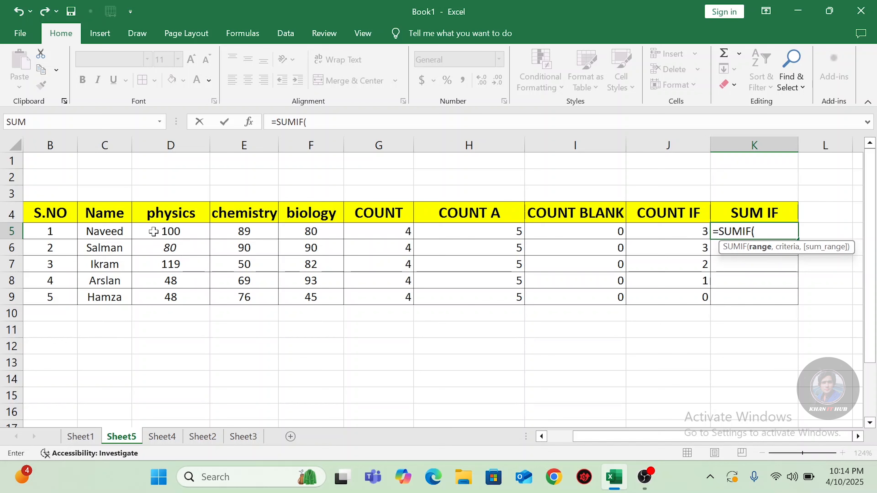
drag(154, 231, 284, 230)
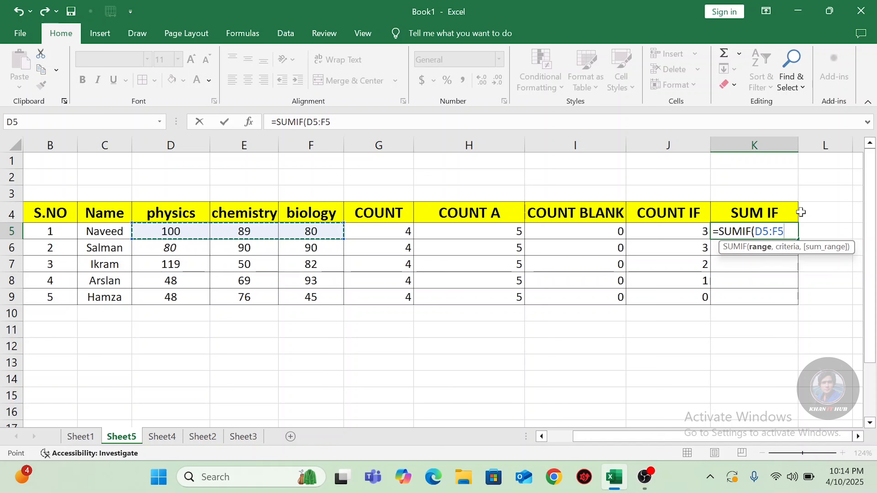
text(,)
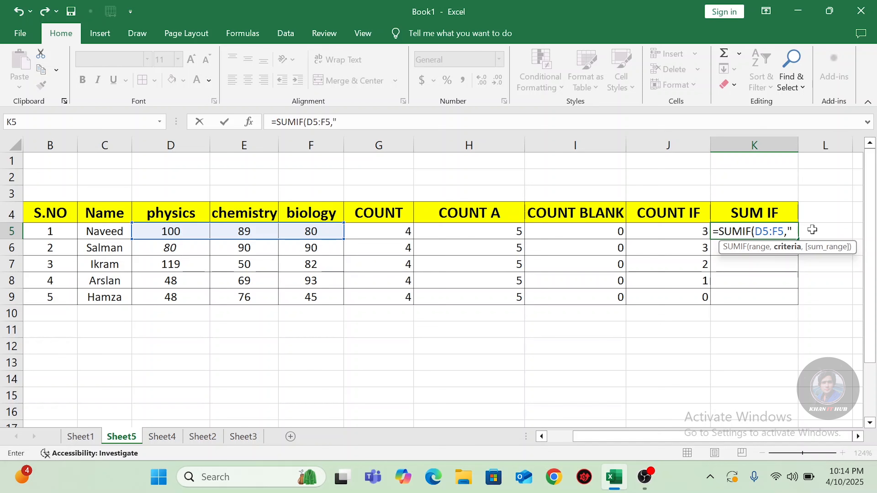
text(>80)
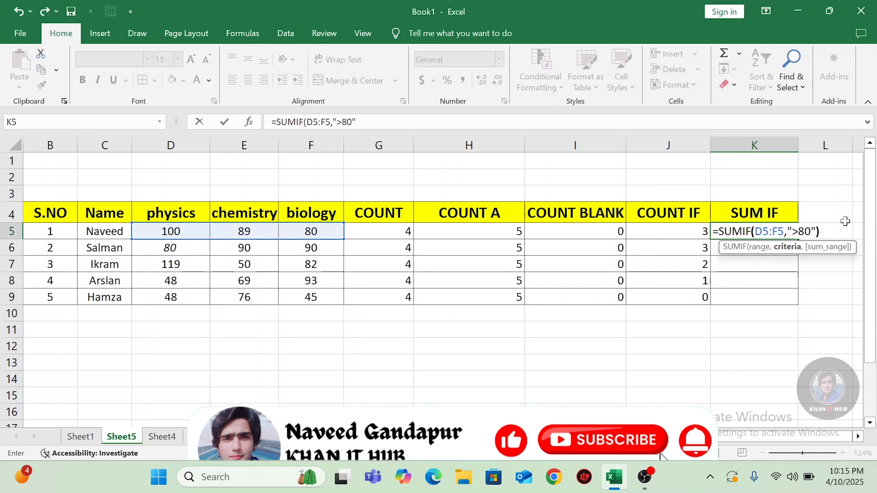
text())
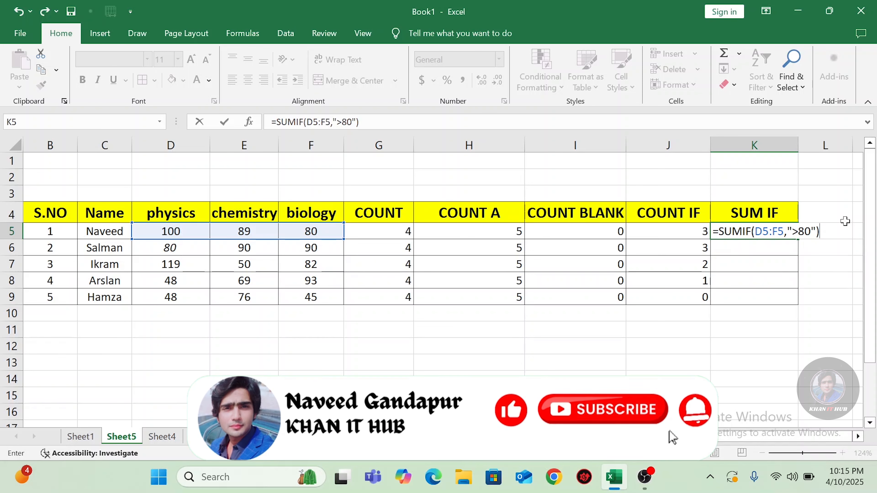
key(Return)
Step: Fill the SUMIF formula from K5 down to K9 and check the copied formulas in K6 through K9
click(775, 230)
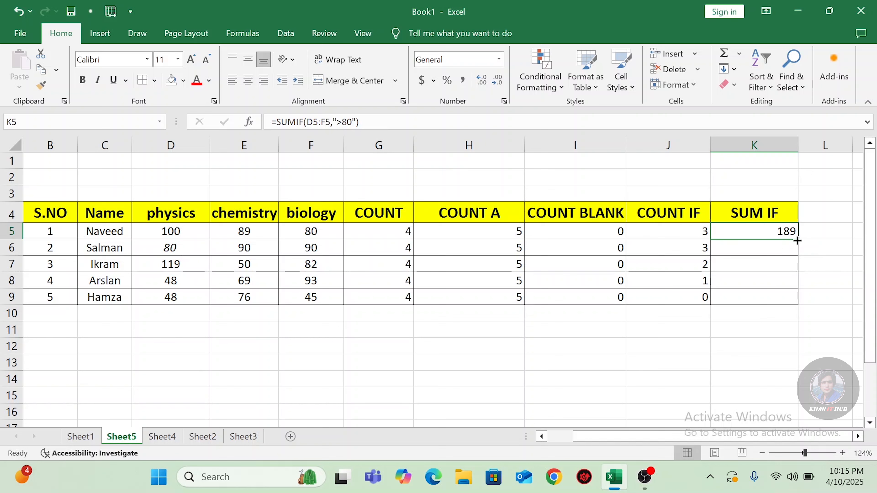
drag(797, 240, 799, 303)
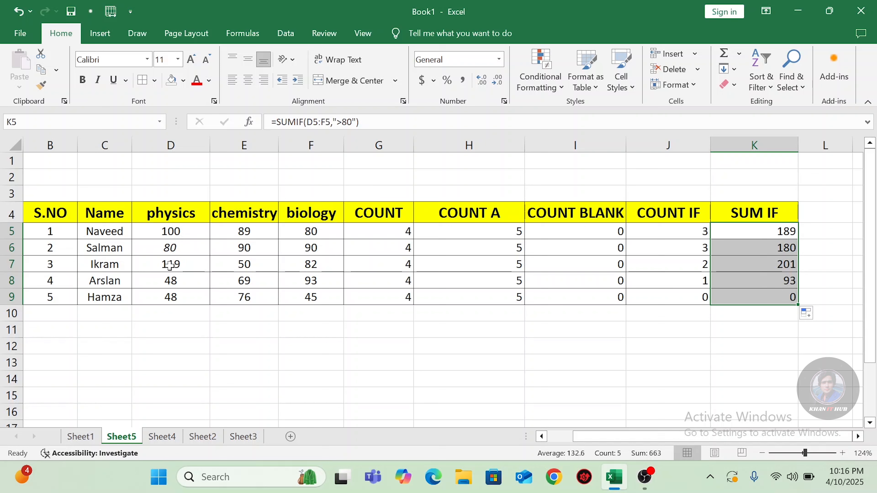
click(765, 248)
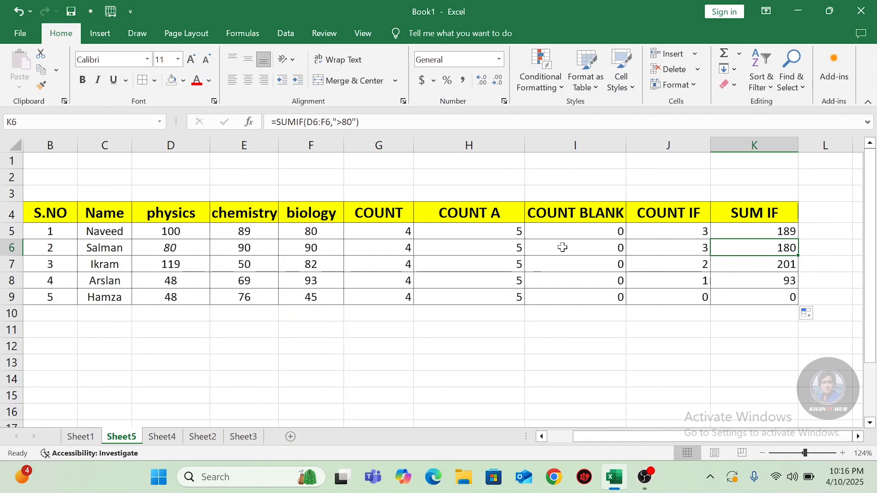
click(749, 269)
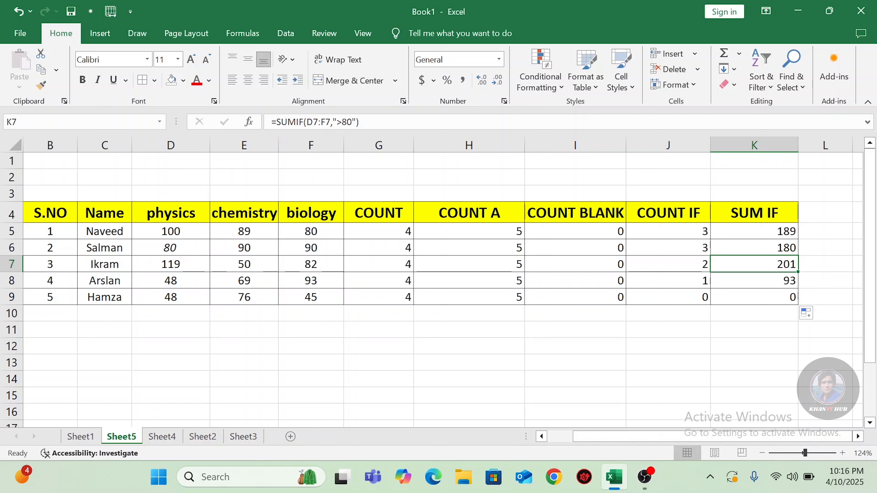
click(768, 285)
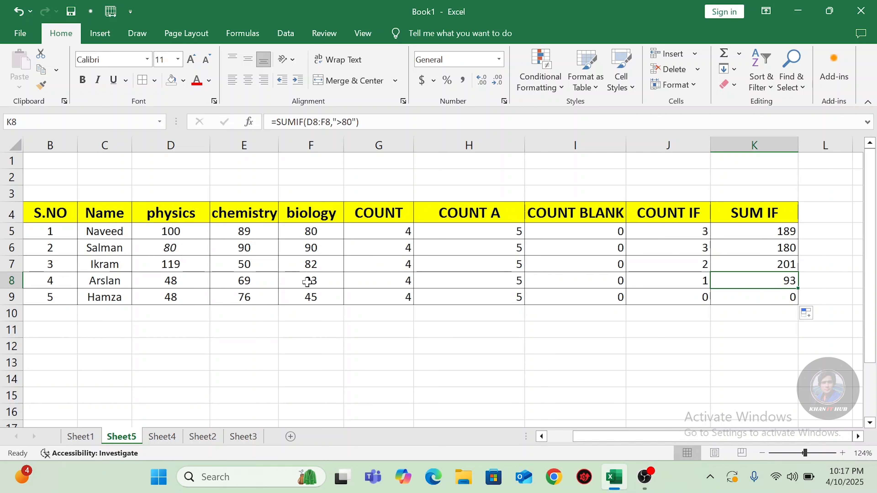
click(750, 301)
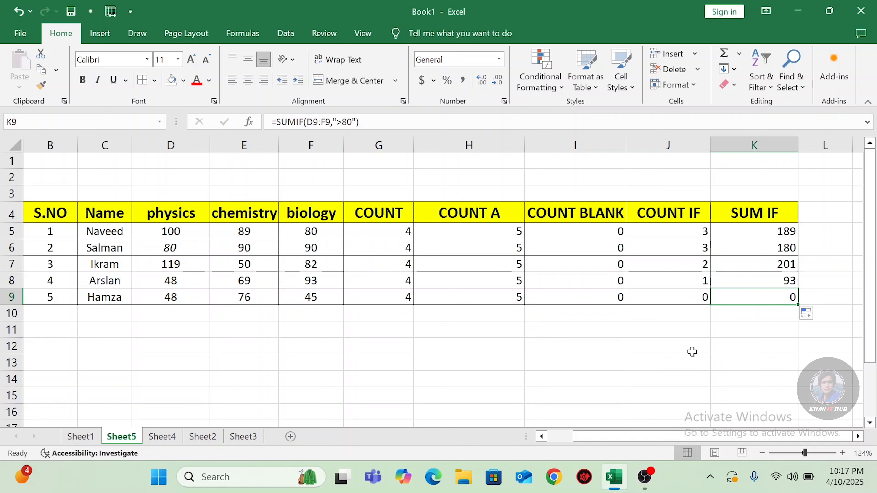
drag(642, 438, 613, 440)
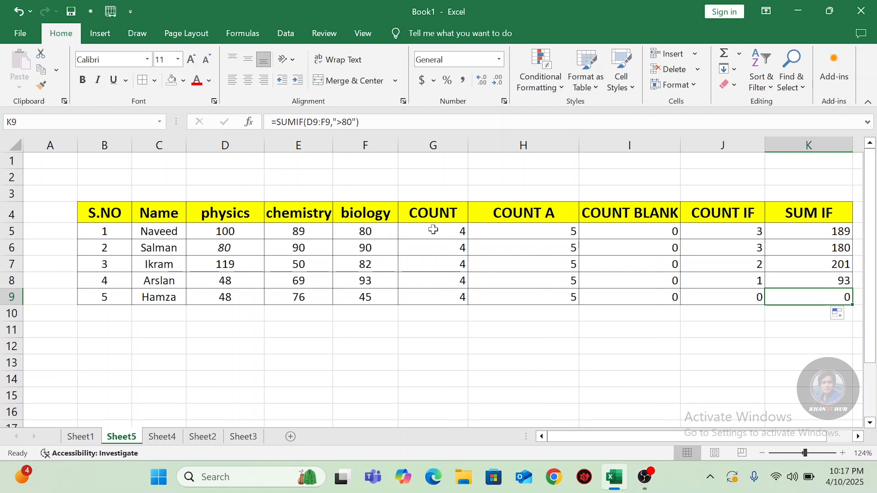